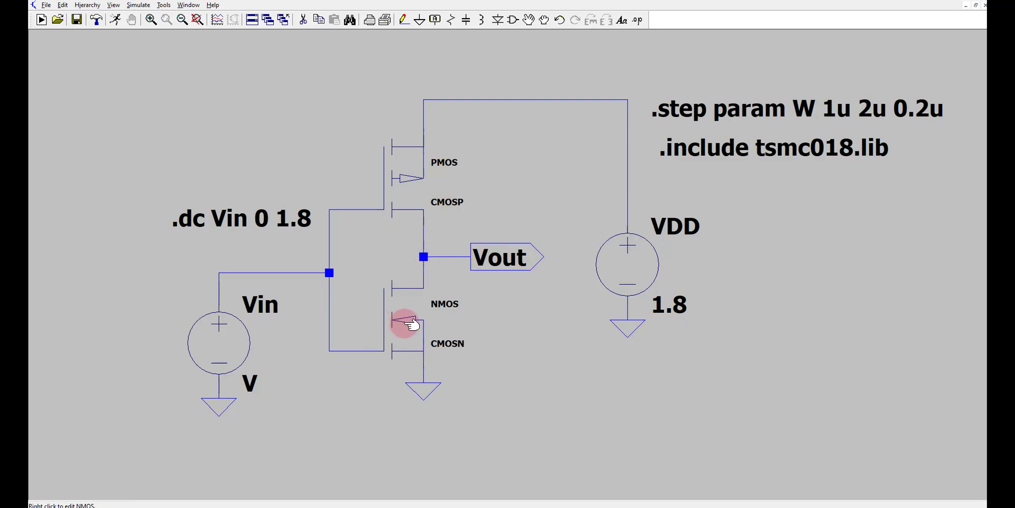
# - Check the channel length and width of the NMOS transistor, and open the PMOS transistor's parameters
pyautogui.rightClick(429, 312)
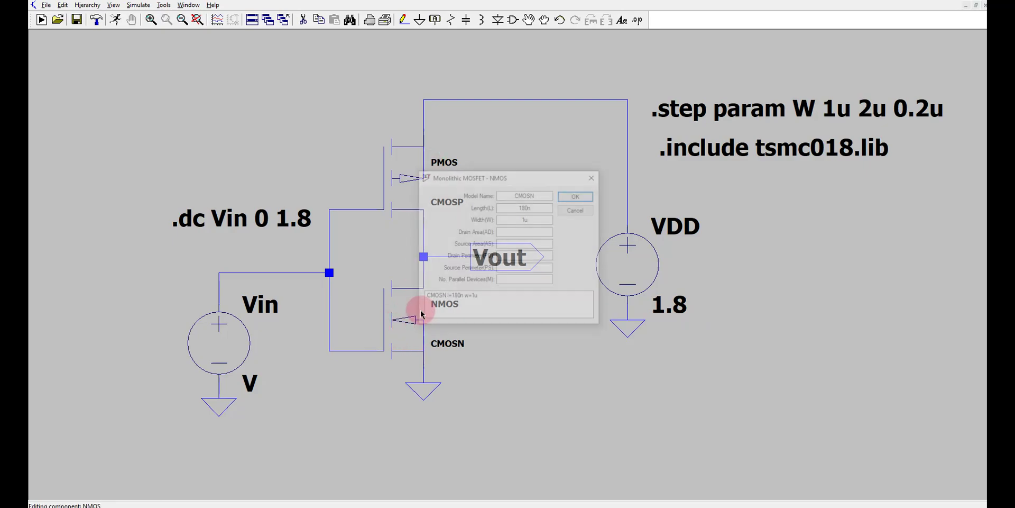
pyautogui.click(527, 209)
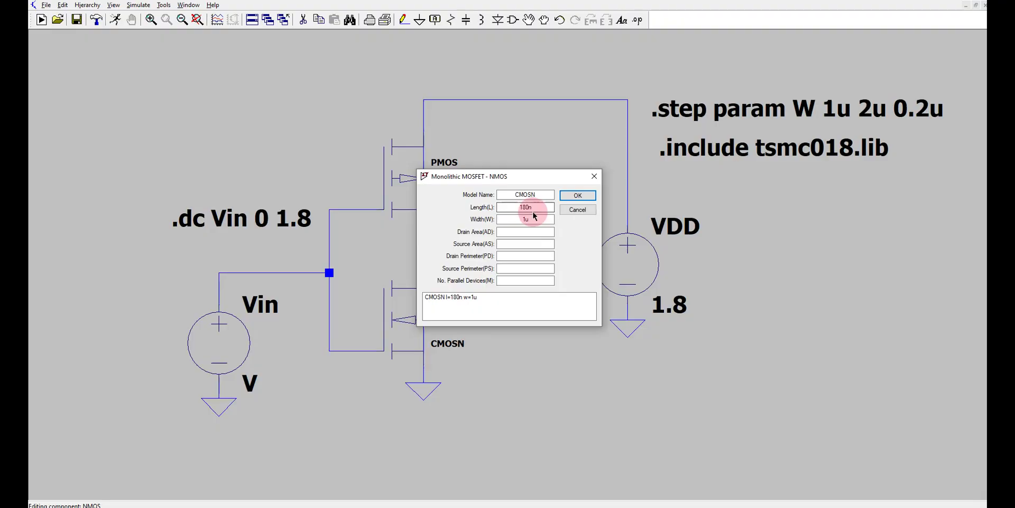
pyautogui.click(523, 221)
pyautogui.click(571, 196)
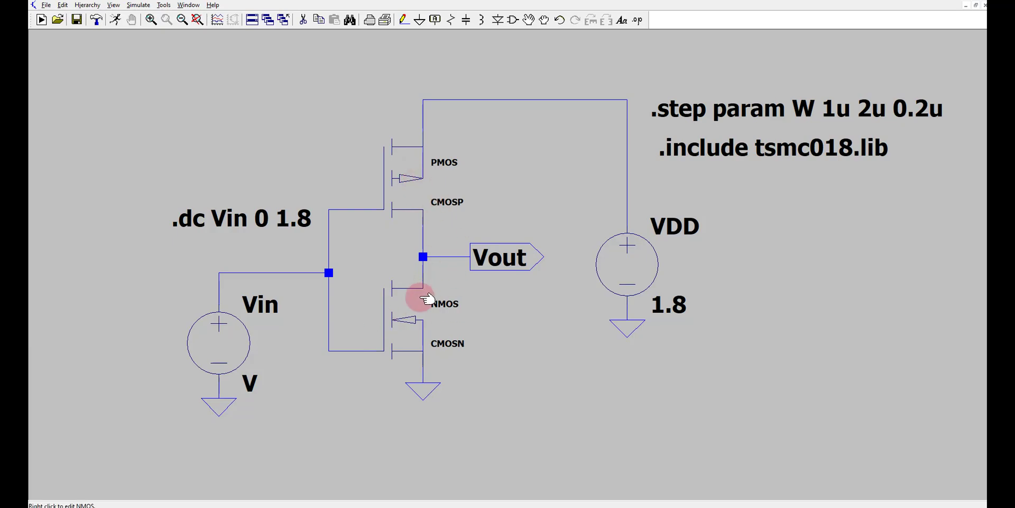
pyautogui.rightClick(425, 180)
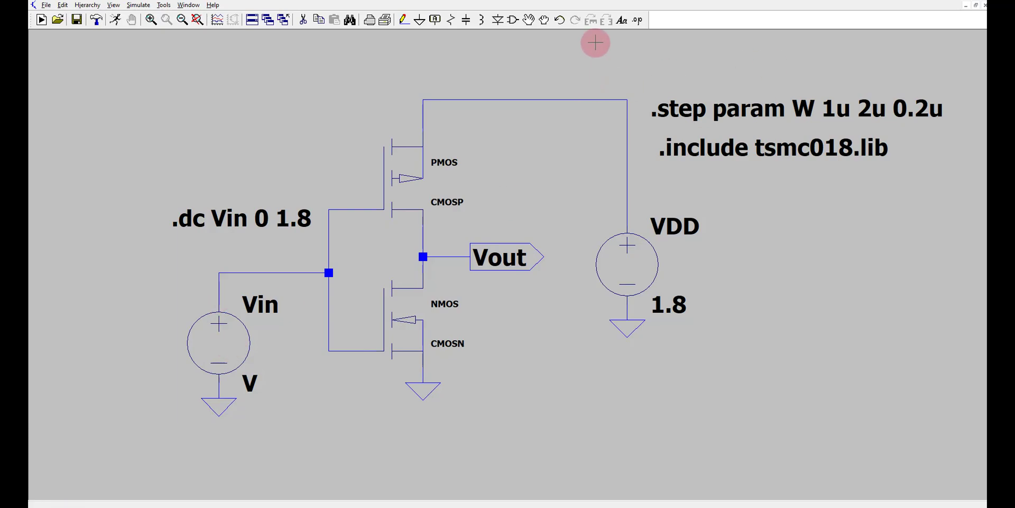
# - Place a new voltage source in the empty area below VDD, and open and close its DC value settings
pyautogui.click(513, 20)
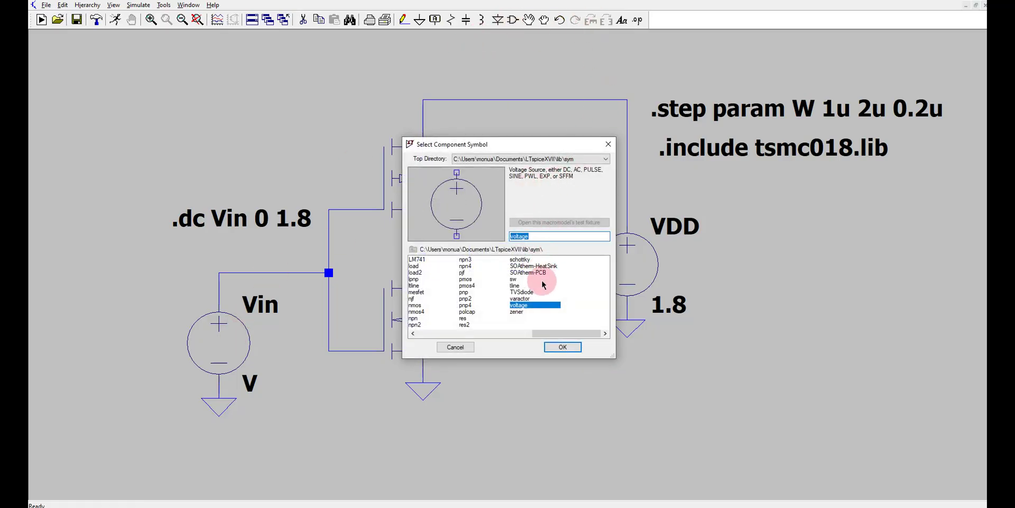
pyautogui.click(562, 346)
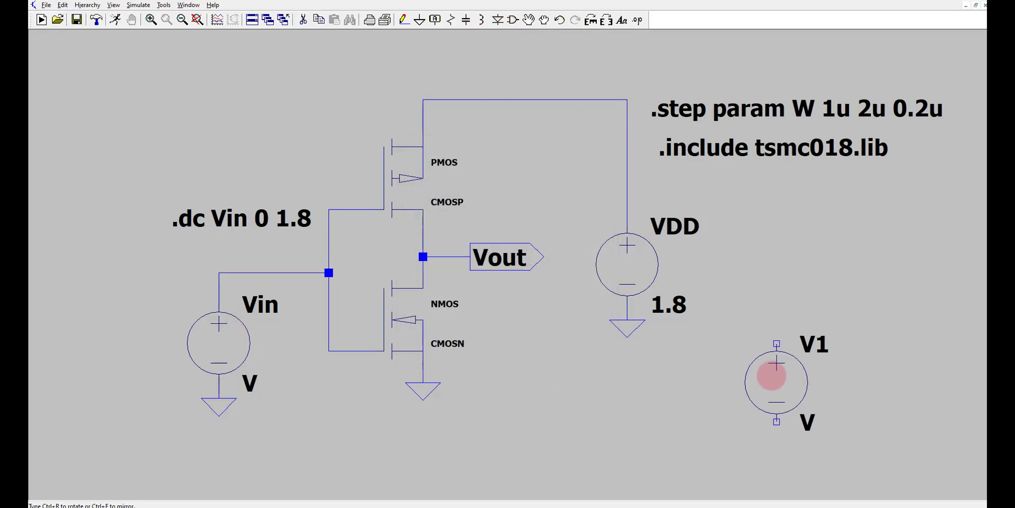
pyautogui.click(768, 365)
pyautogui.rightClick(807, 349)
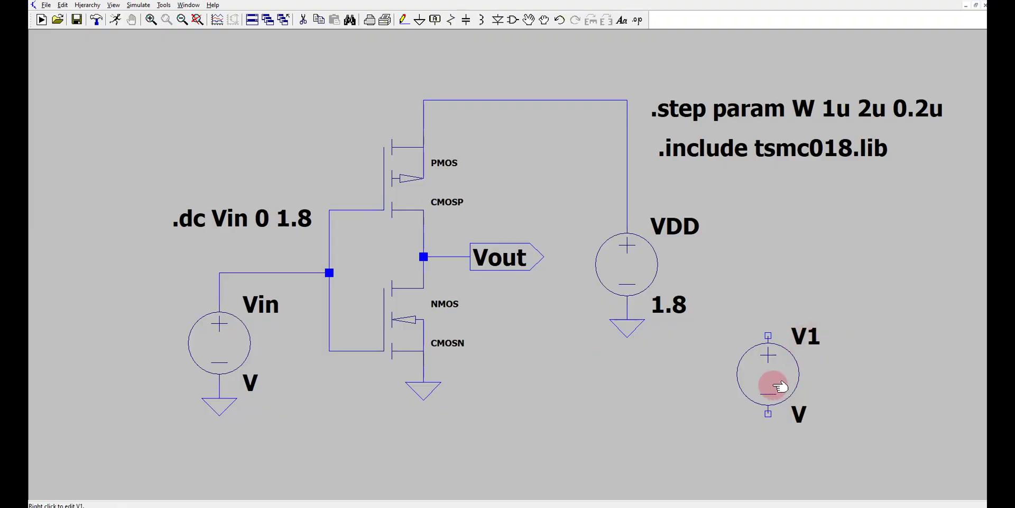
pyautogui.rightClick(780, 371)
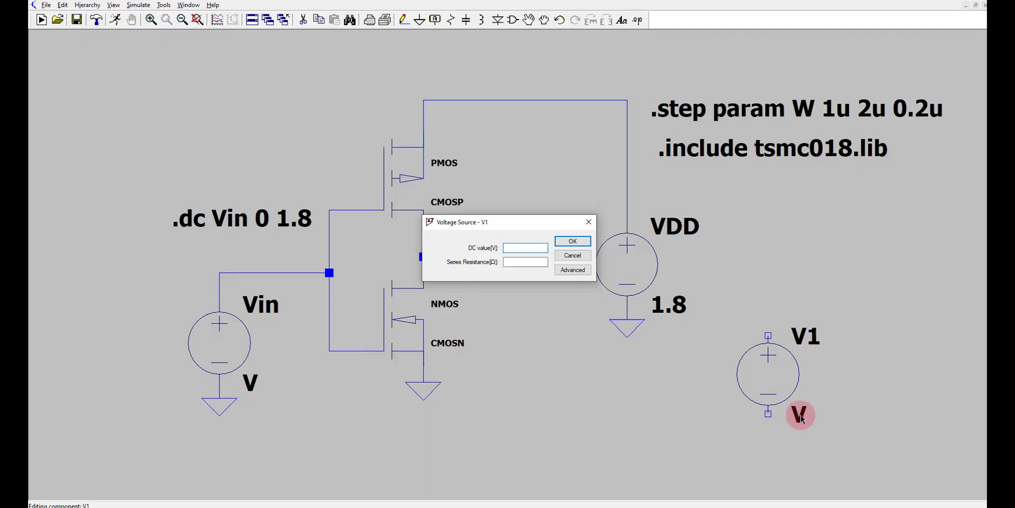
pyautogui.click(590, 222)
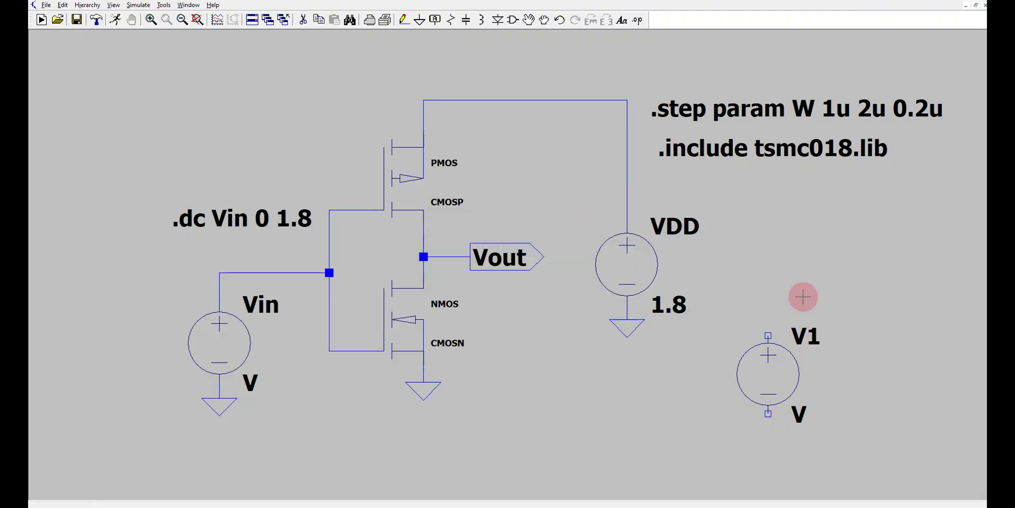
# - Open and close the new voltage source's reference designator settings, and delete that source from the schematic
pyautogui.rightClick(806, 334)
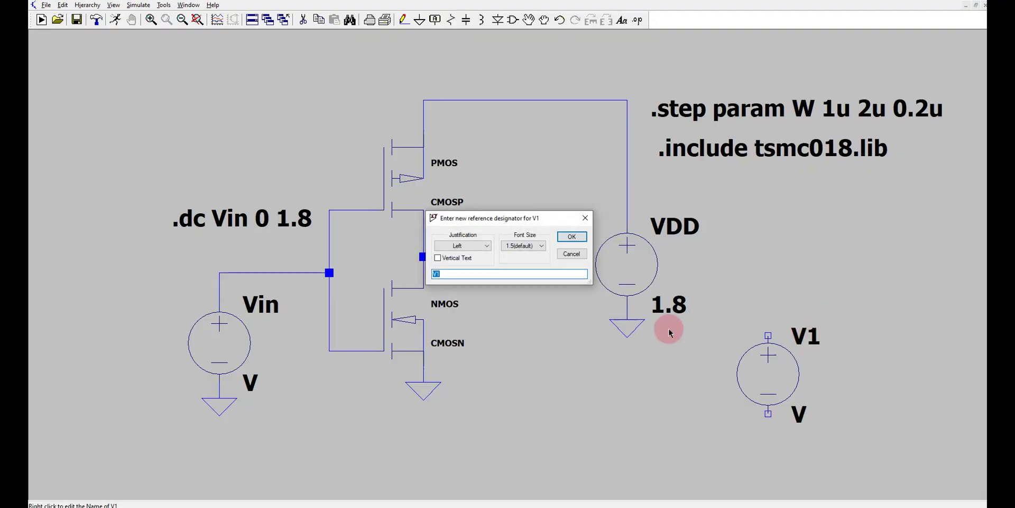
pyautogui.click(455, 219)
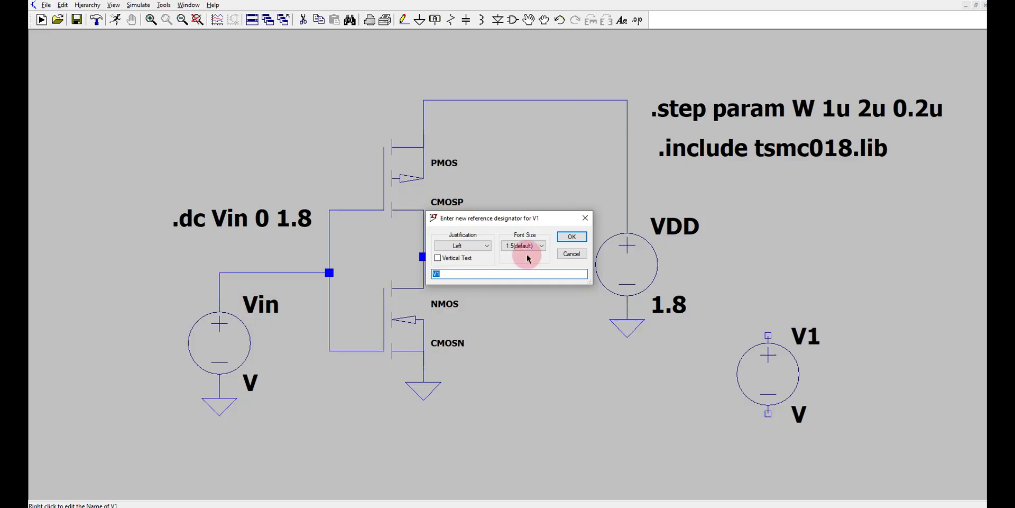
pyautogui.click(585, 218)
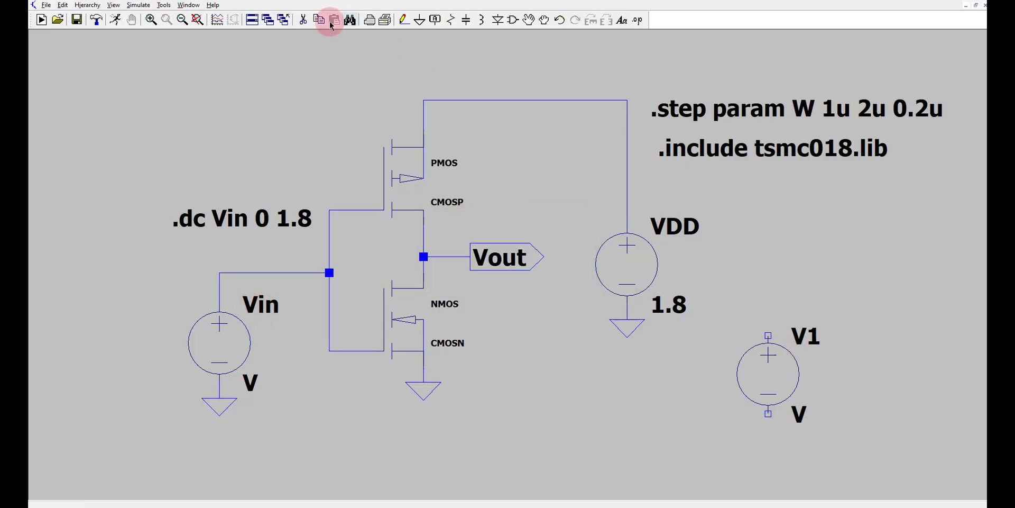
pyautogui.click(303, 20)
pyautogui.click(773, 360)
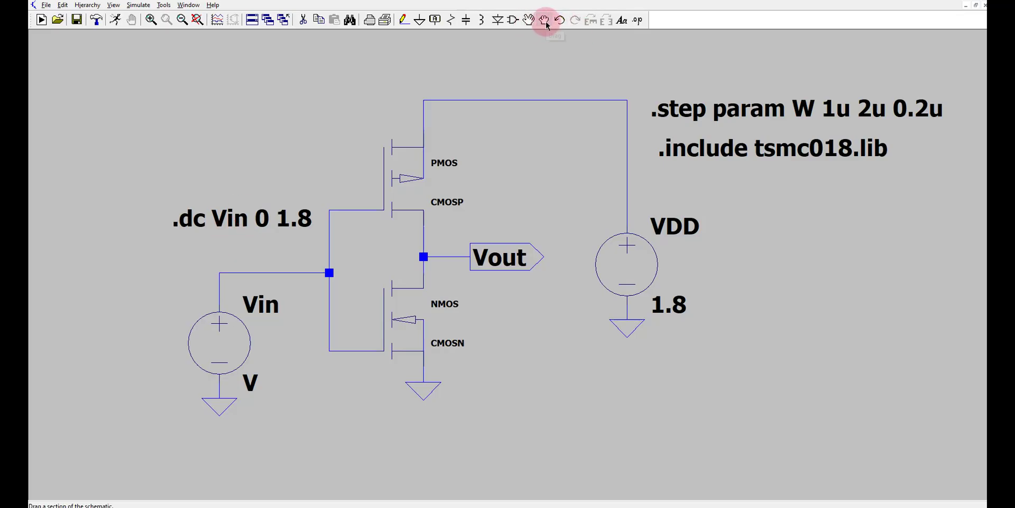
# - Place a second SPICE directive ".dc Vin 0 1.8" above the existing one, and delete this duplicate
pyautogui.click(639, 20)
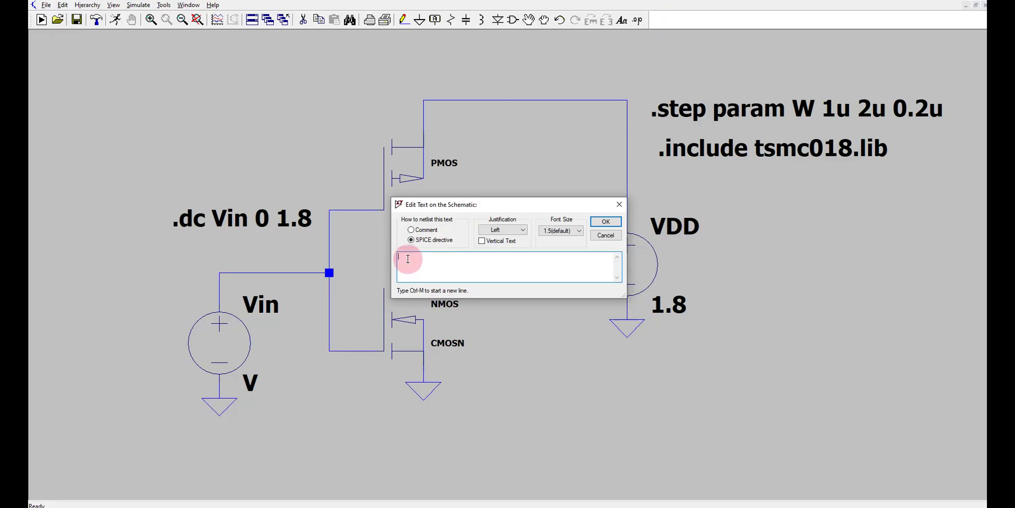
pyautogui.click(446, 256)
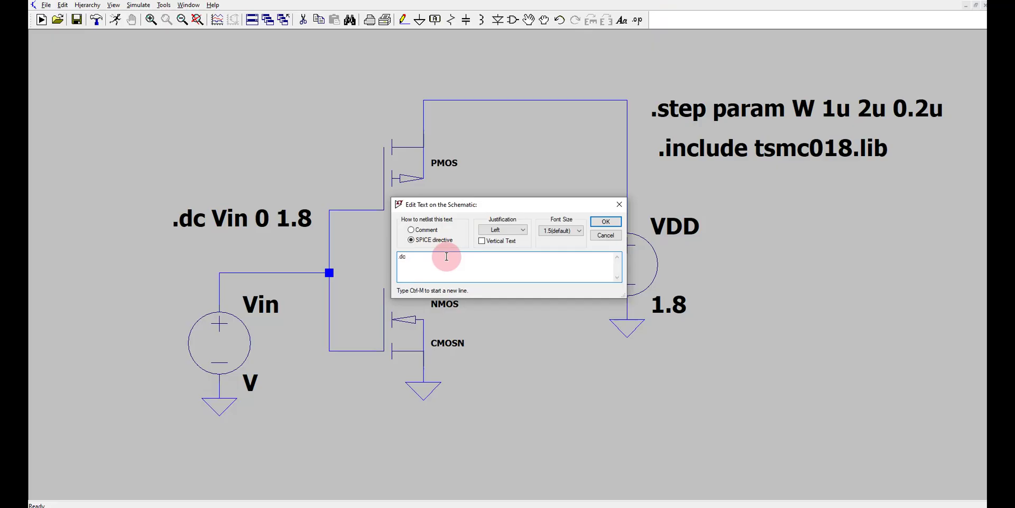
pyautogui.click(411, 260)
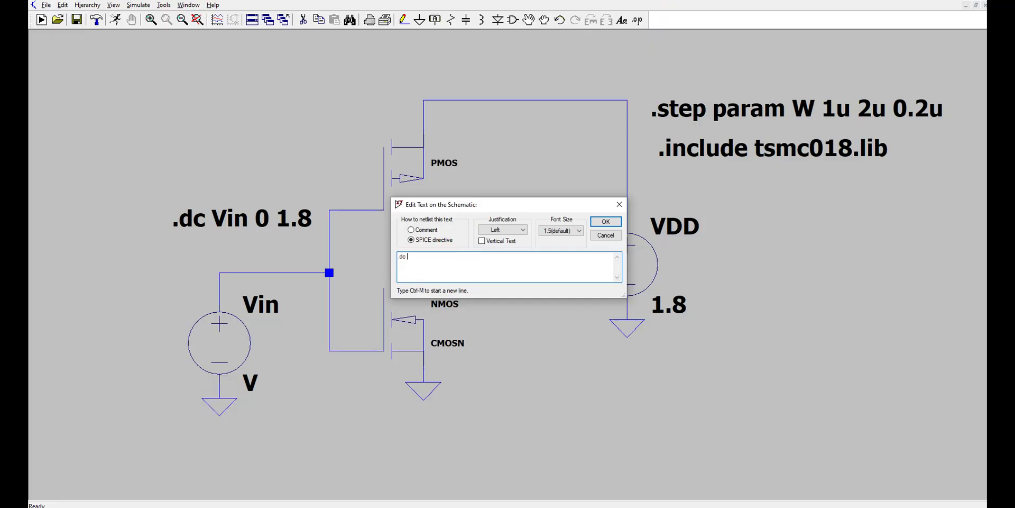
pyautogui.click(433, 279)
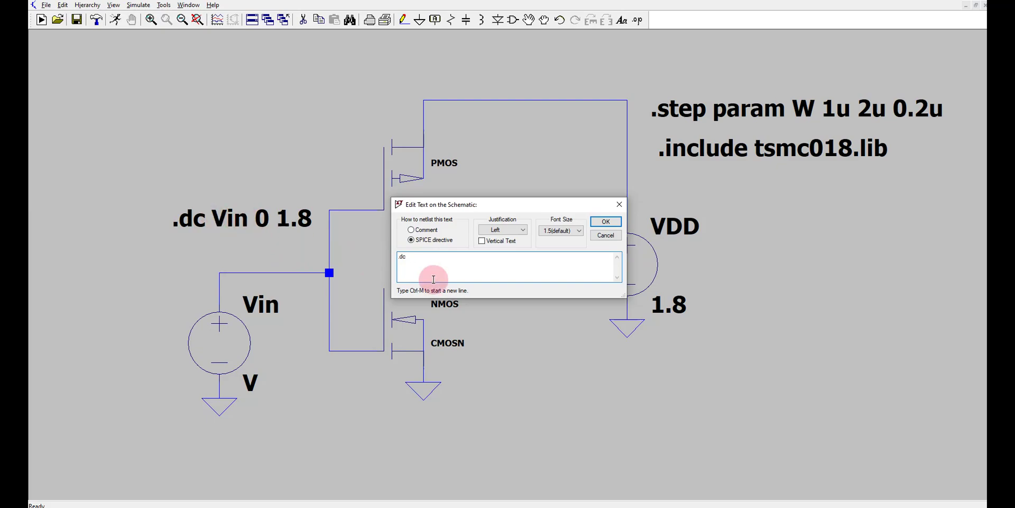
pyautogui.write('V')
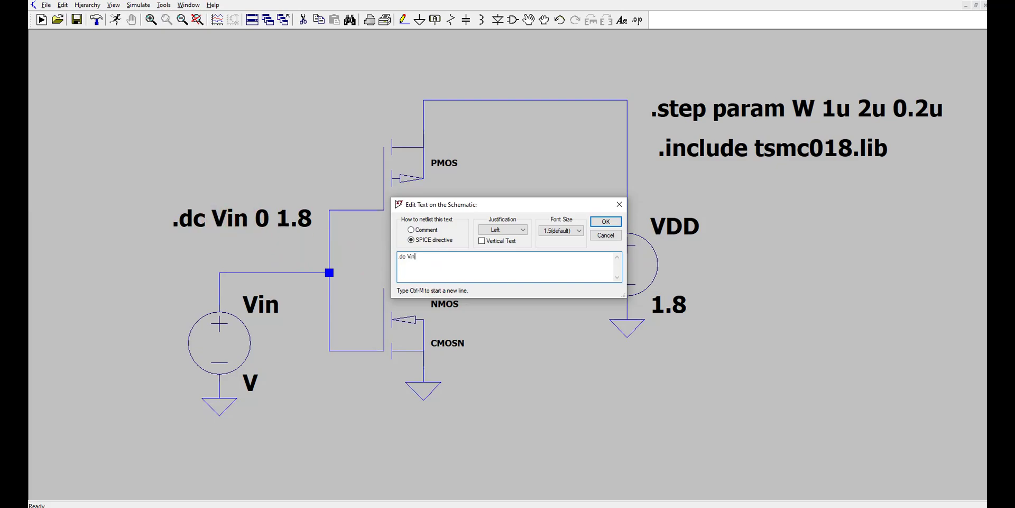
pyautogui.write('in')
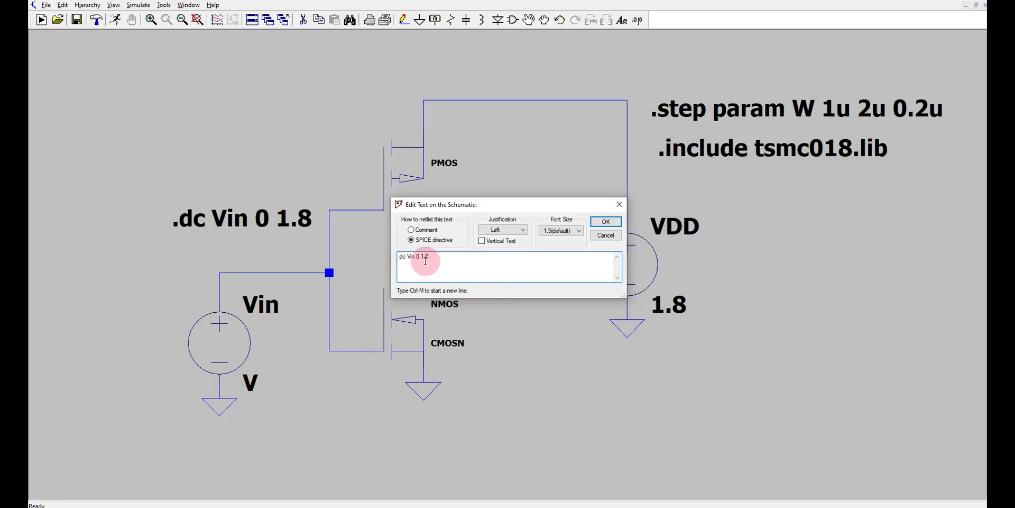
pyautogui.click(605, 221)
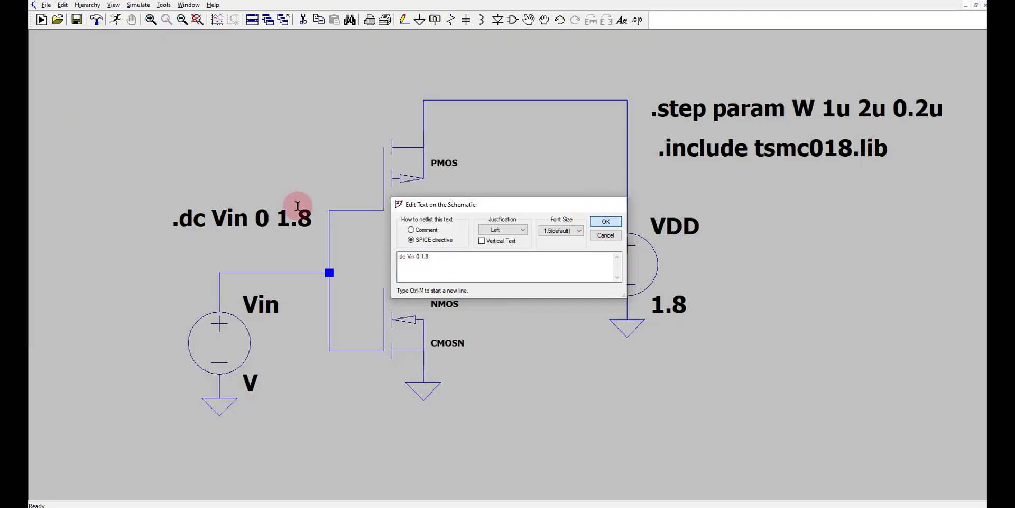
pyautogui.click(196, 149)
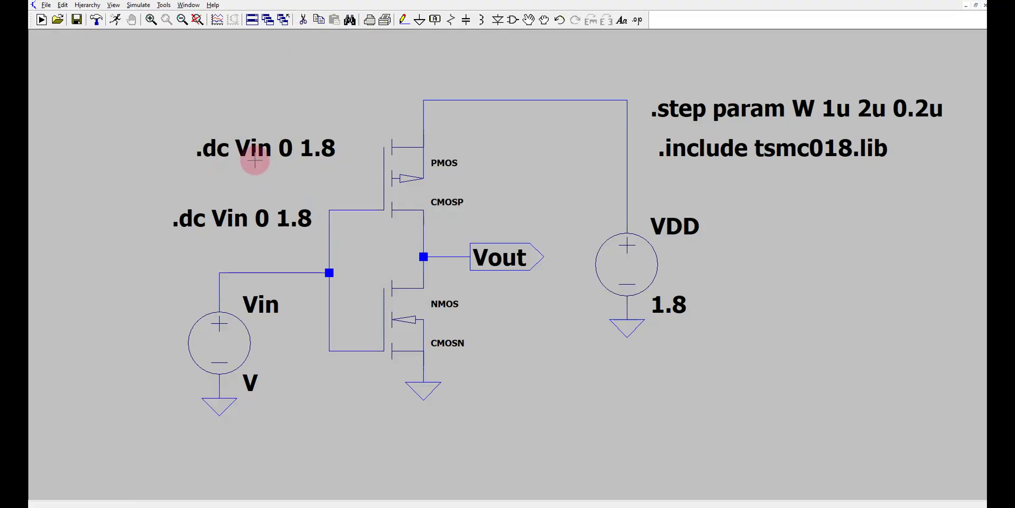
pyautogui.click(303, 20)
pyautogui.click(268, 151)
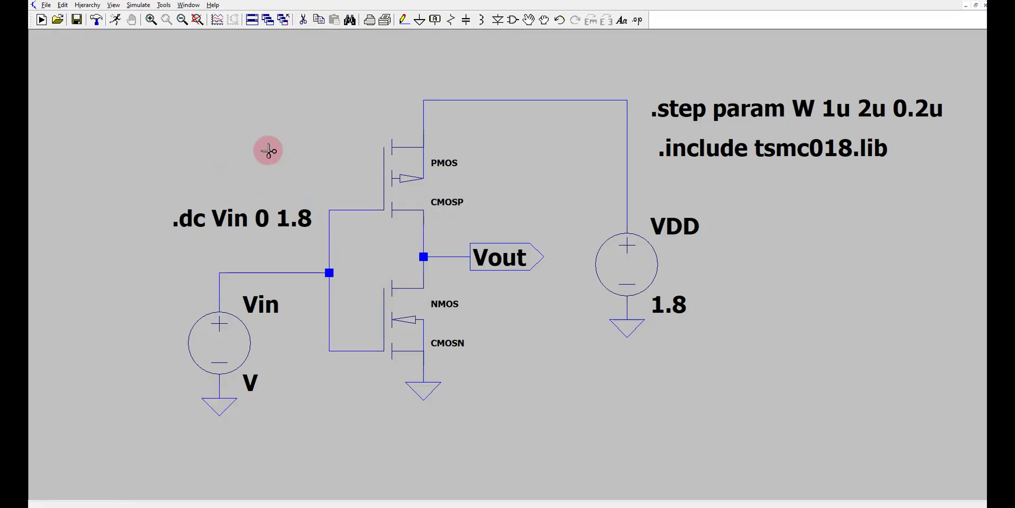
# - Run the DC sweep simulation, plot the Vout node voltage, and maximize the waveform window
pyautogui.click(116, 21)
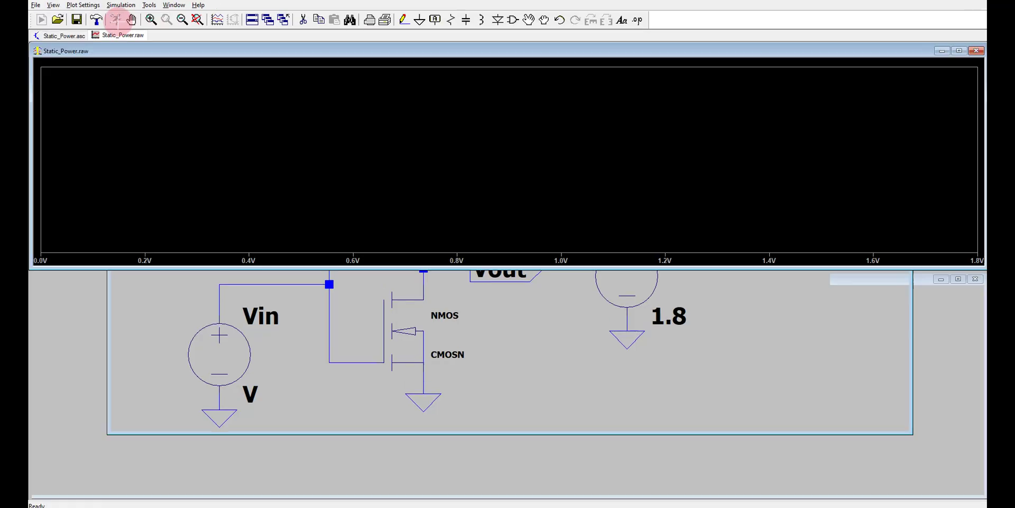
pyautogui.click(662, 126)
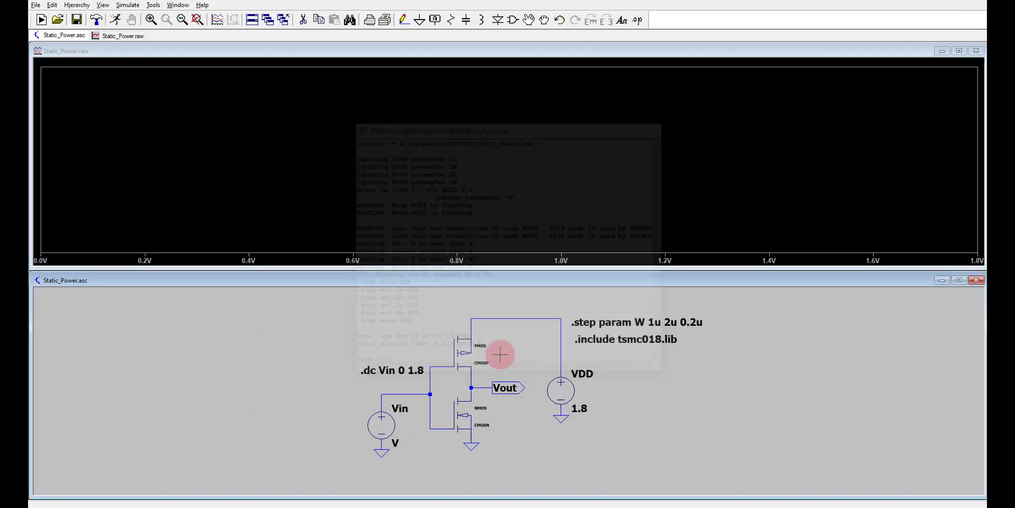
pyautogui.click(483, 388)
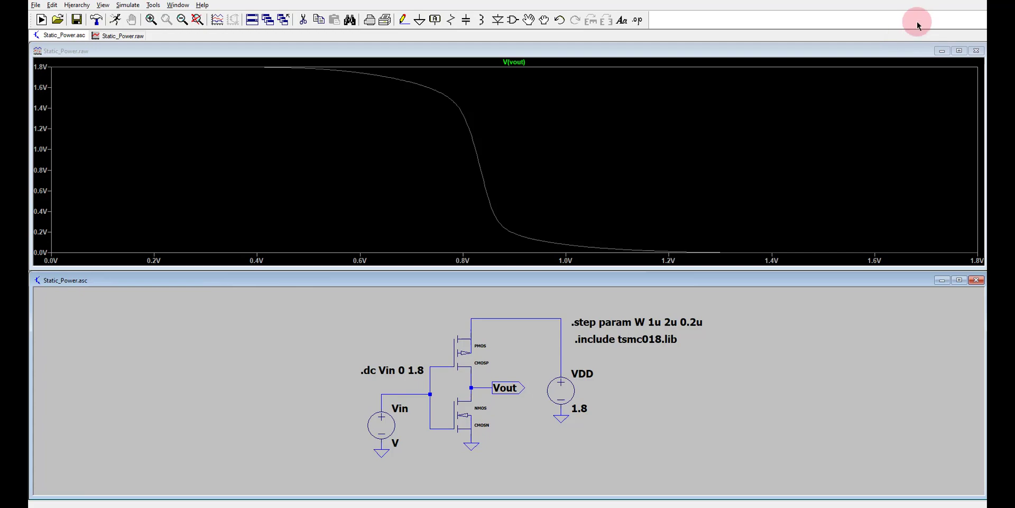
pyautogui.click(959, 50)
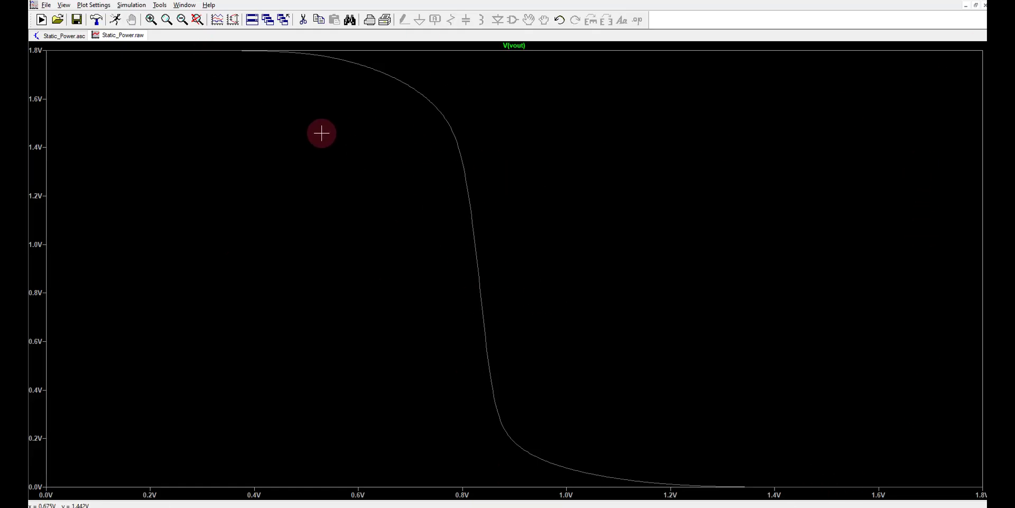
# - Return to the Static_Power.asc schematic and set the NMOS transistor's width to the parameter {w}
pyautogui.click(61, 36)
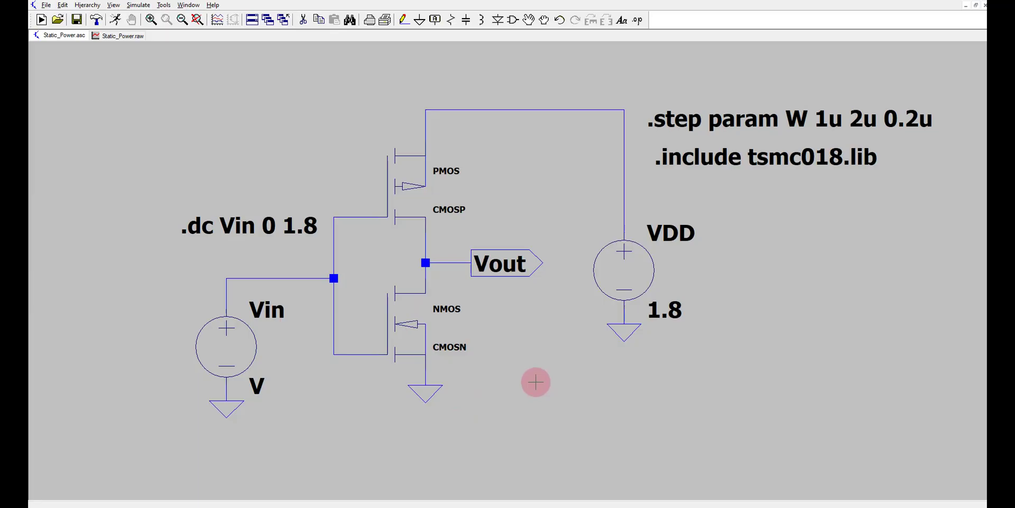
pyautogui.rightClick(420, 329)
pyautogui.click(525, 218)
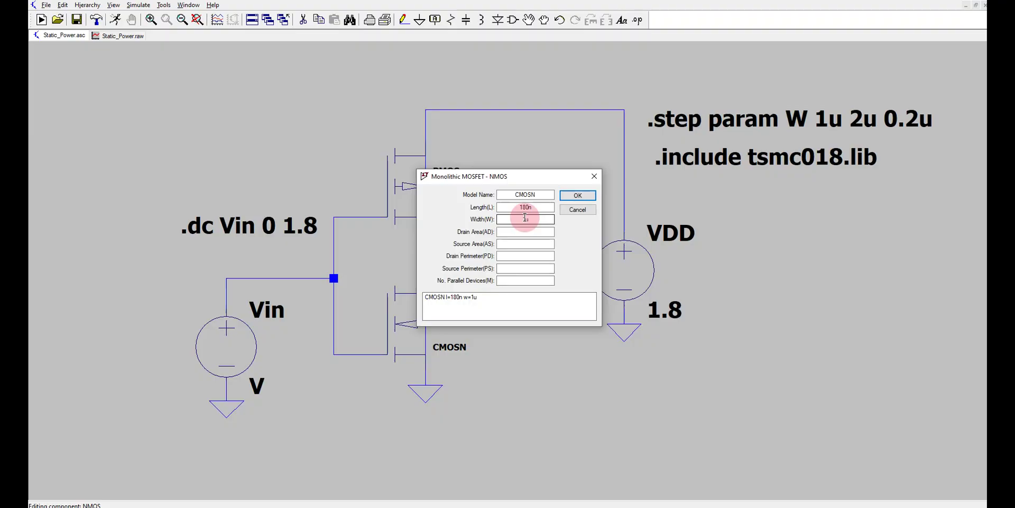
pyautogui.doubleClick(517, 220)
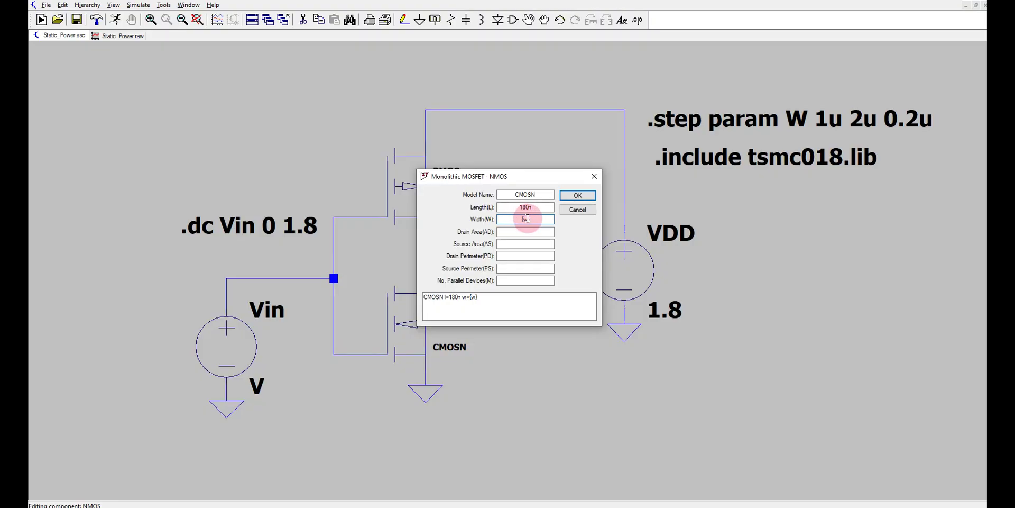
pyautogui.click(544, 243)
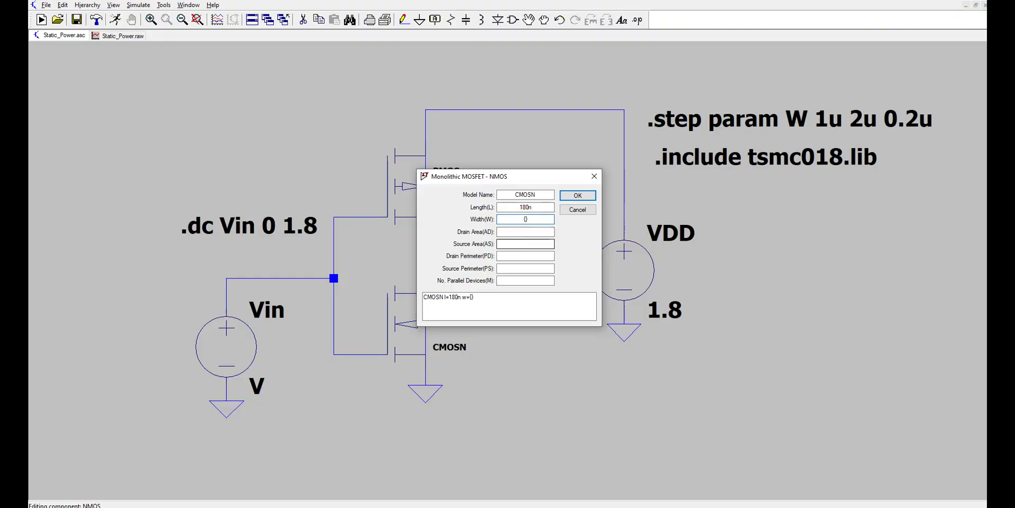
pyautogui.click(581, 195)
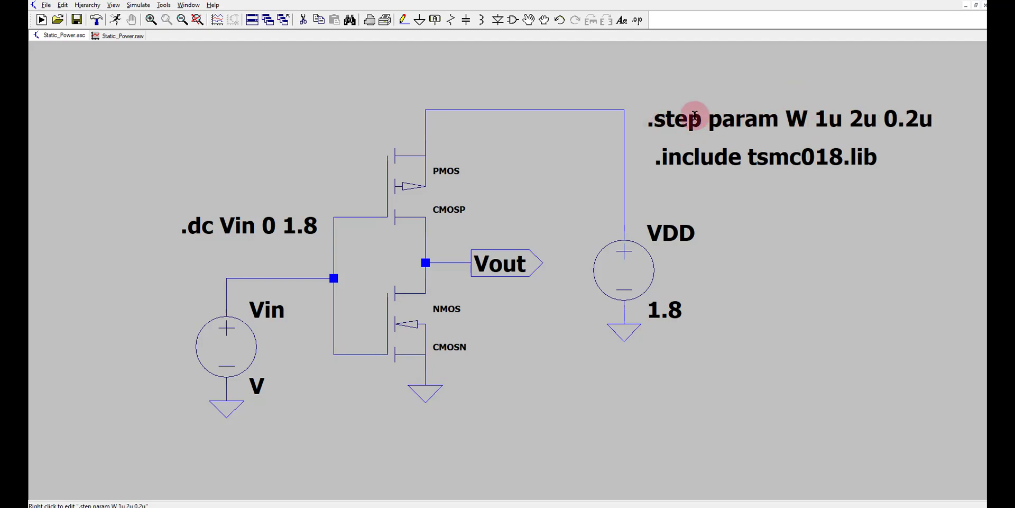
# - Place a second SPICE directive ".step param W 1u 2u 0.2u" below the .include line, and delete this duplicate
pyautogui.click(637, 20)
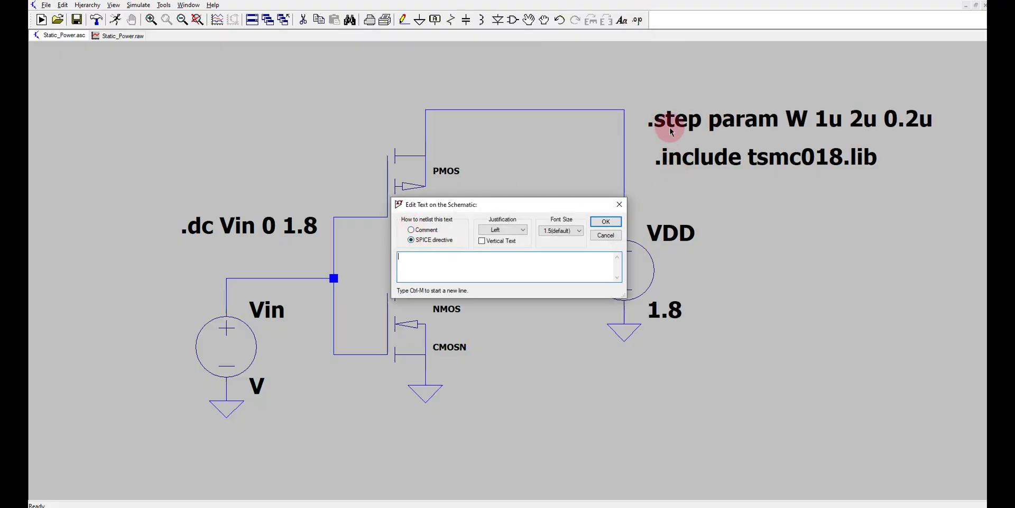
pyautogui.click(475, 278)
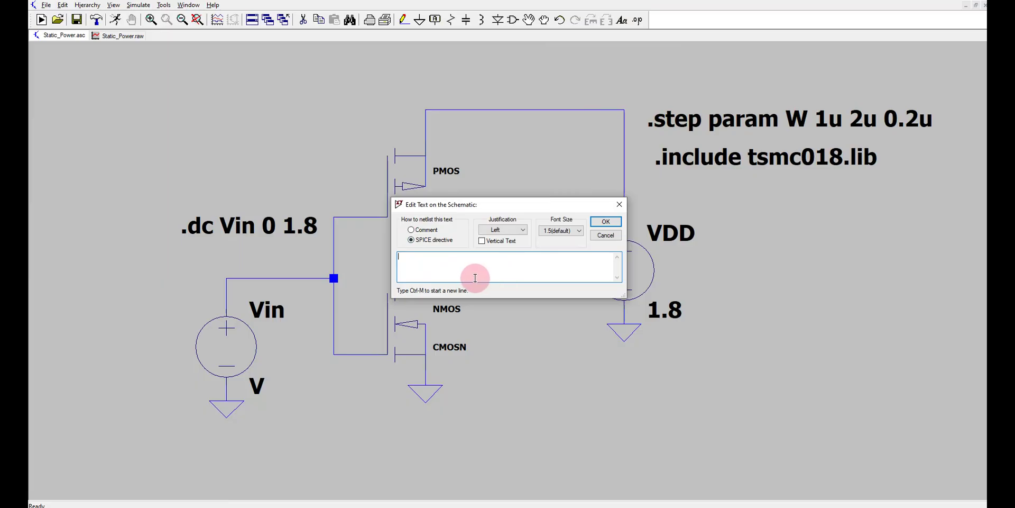
pyautogui.write('.step param W 1u 2u  0.2u')
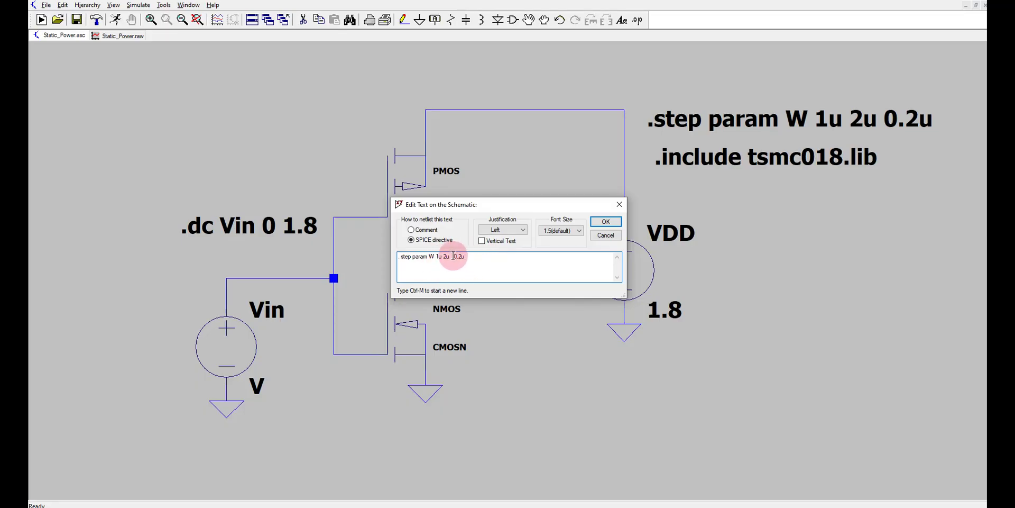
pyautogui.click(611, 222)
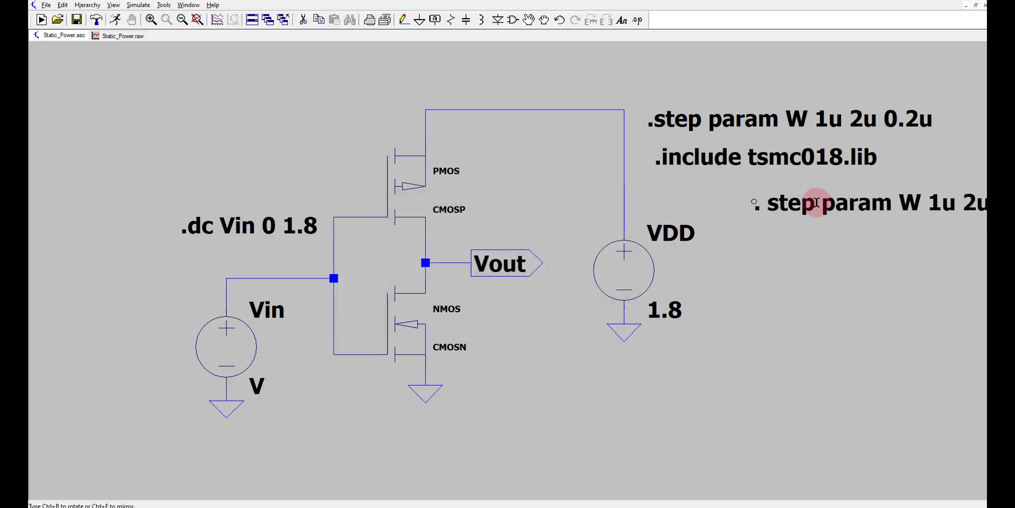
pyautogui.click(716, 199)
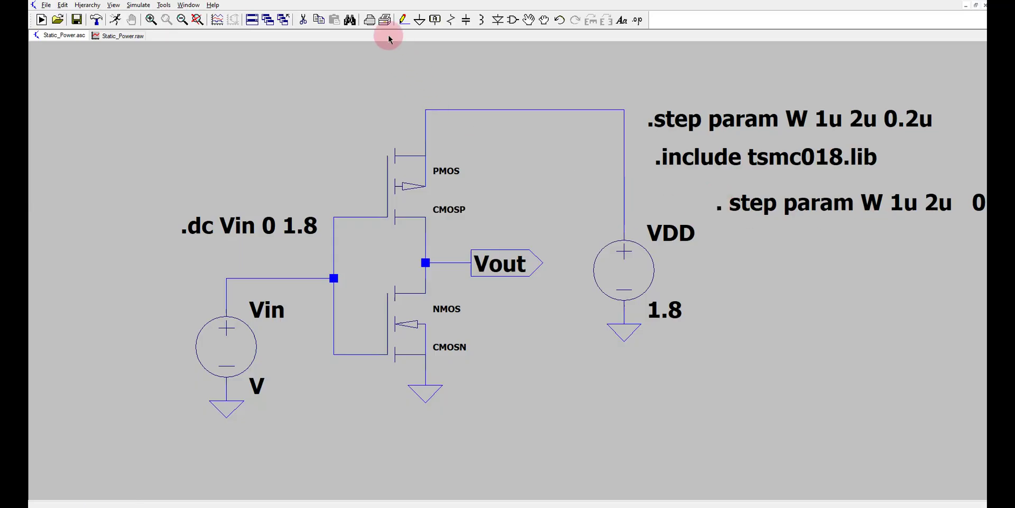
pyautogui.click(303, 19)
pyautogui.click(837, 204)
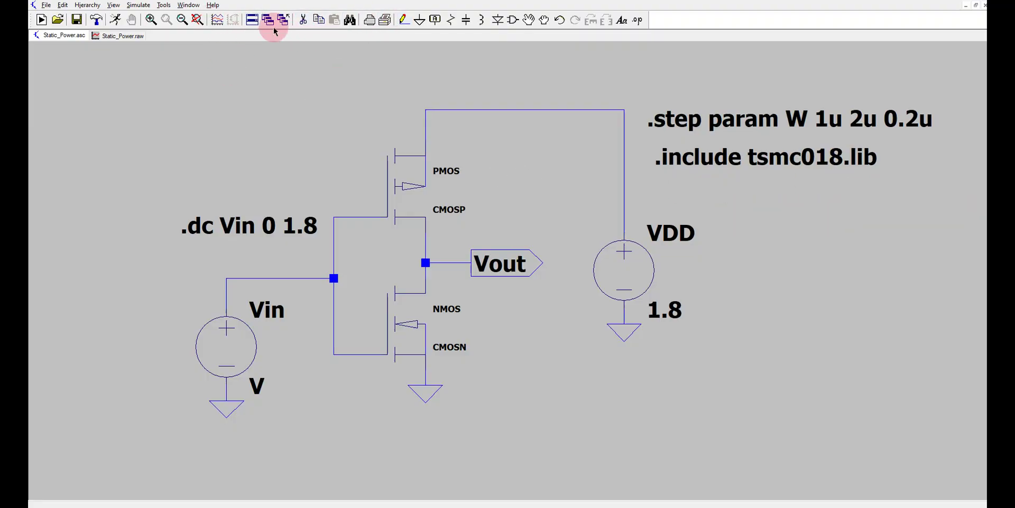
# - Run the DC sweep with the stepped NMOS width, dismiss the error log, and maximize the waveform window
pyautogui.click(115, 20)
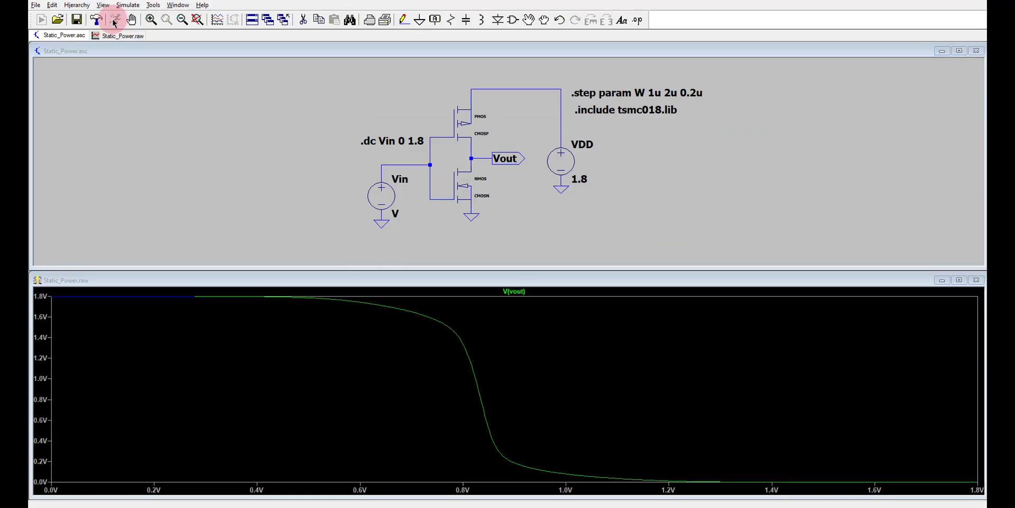
pyautogui.click(661, 127)
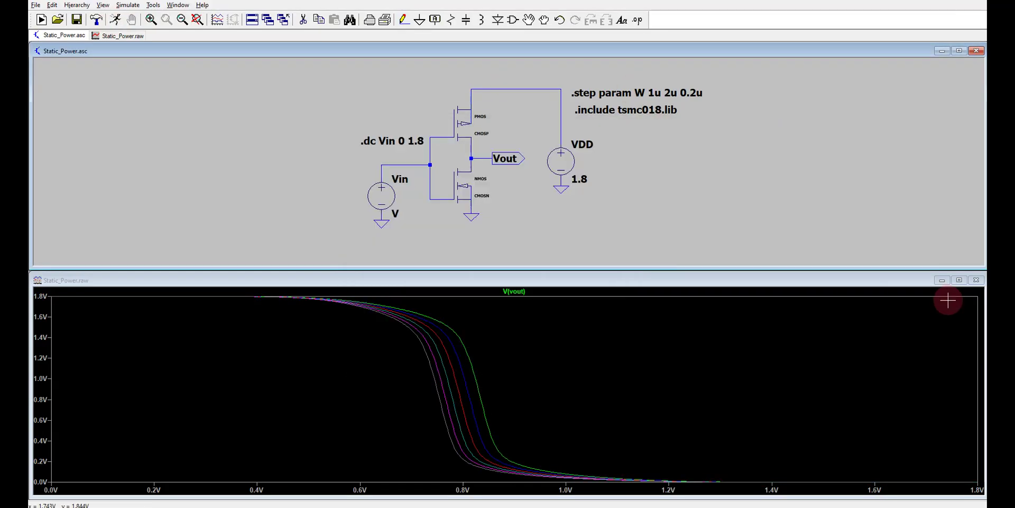
pyautogui.click(959, 280)
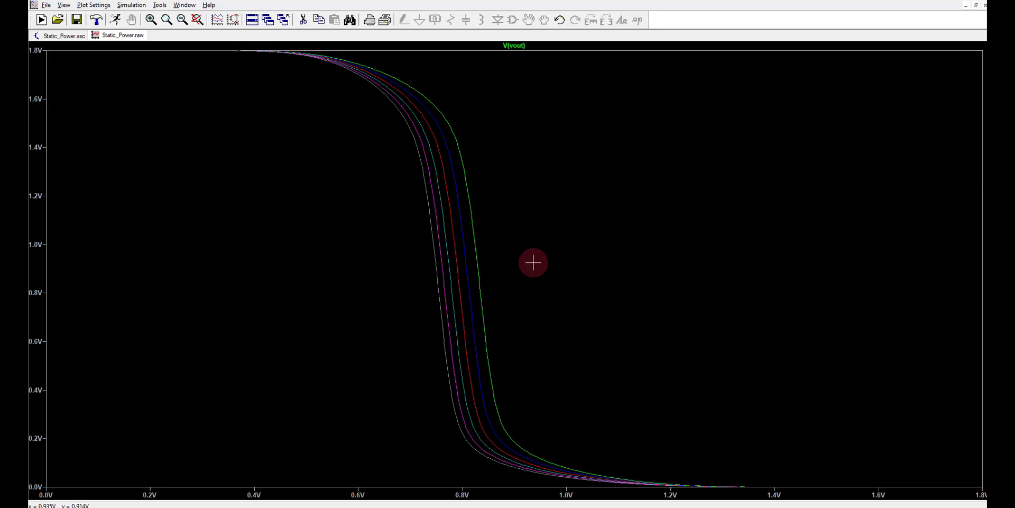
# - Return to the Static_Power.asc schematic and set the NMOS transistor's width to 1u
pyautogui.click(65, 36)
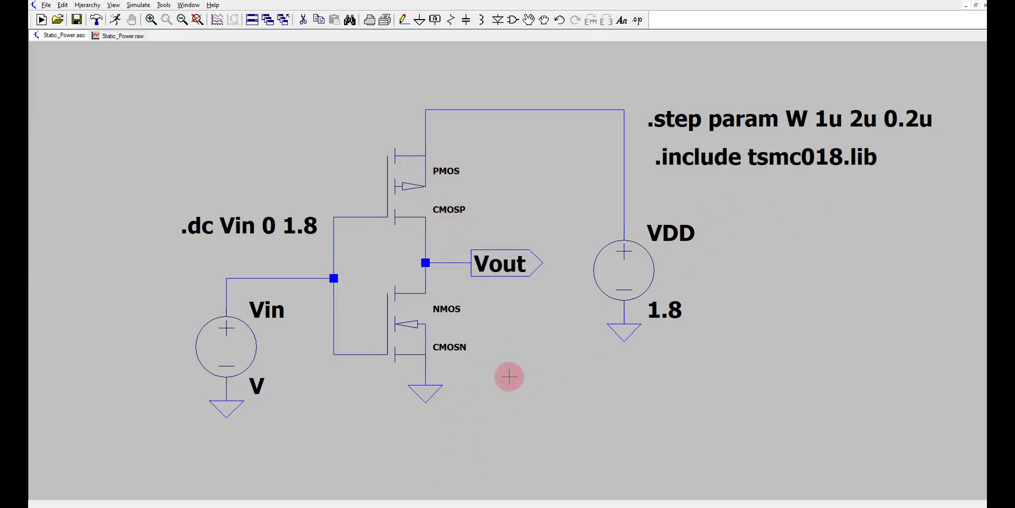
pyautogui.rightClick(415, 326)
pyautogui.click(496, 221)
pyautogui.write('1u')
pyautogui.click(577, 196)
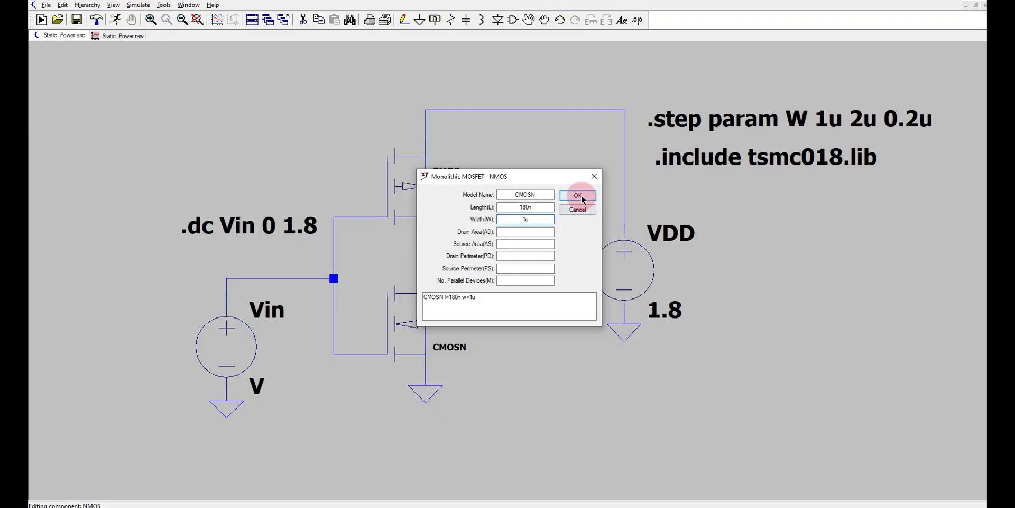
# - Set the PMOS transistor's width to the parameter {W}, enclosed in curly braces
pyautogui.rightClick(417, 186)
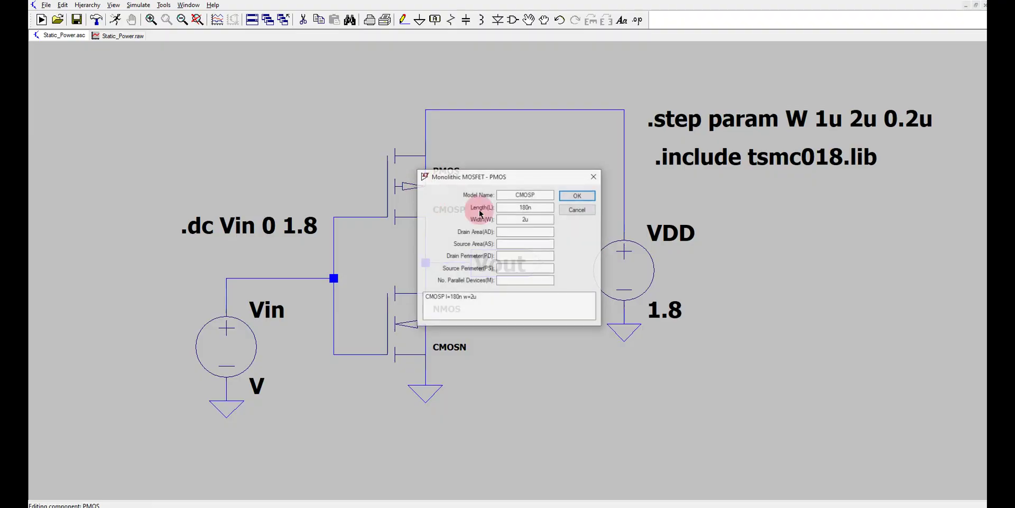
pyautogui.doubleClick(514, 219)
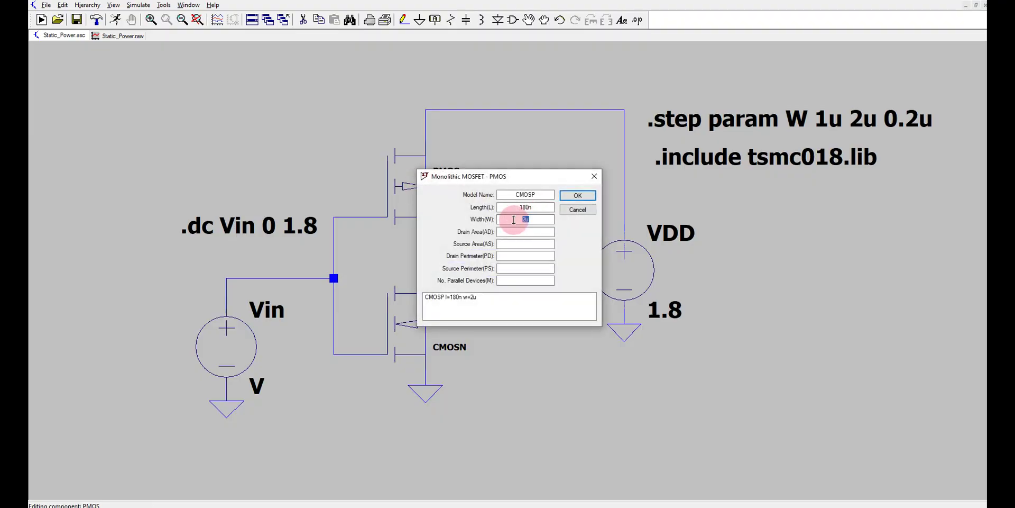
pyautogui.write('{W')
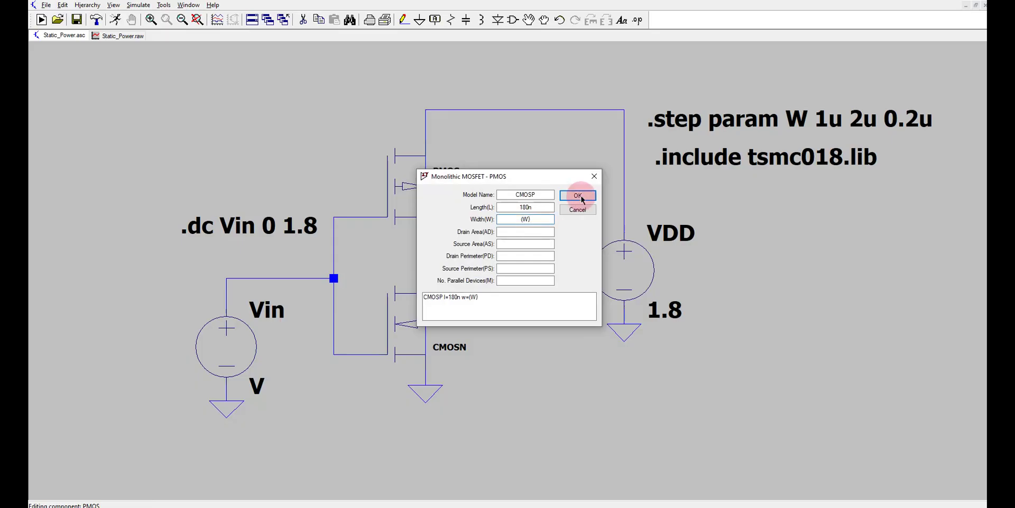
pyautogui.click(760, 235)
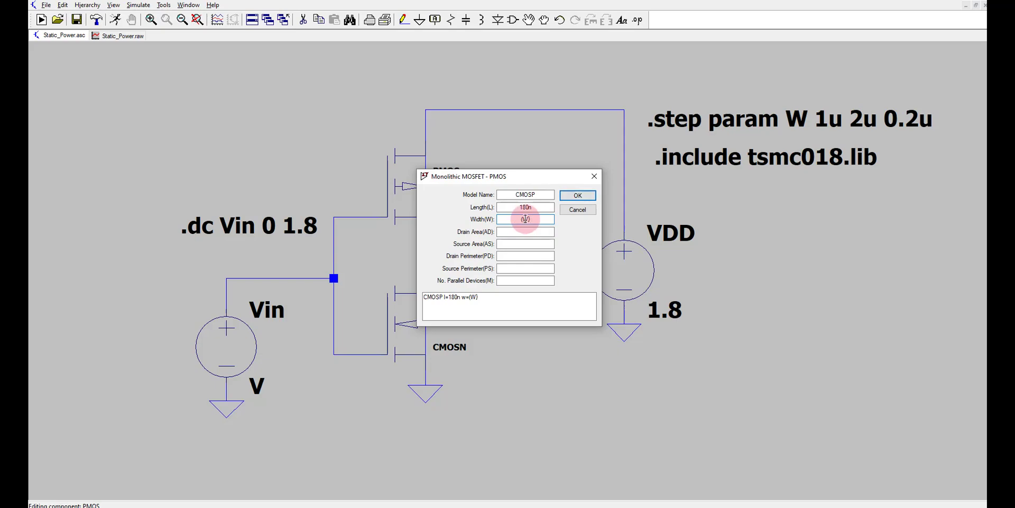
pyautogui.click(569, 249)
pyautogui.write('{')
pyautogui.click(568, 241)
pyautogui.click(578, 197)
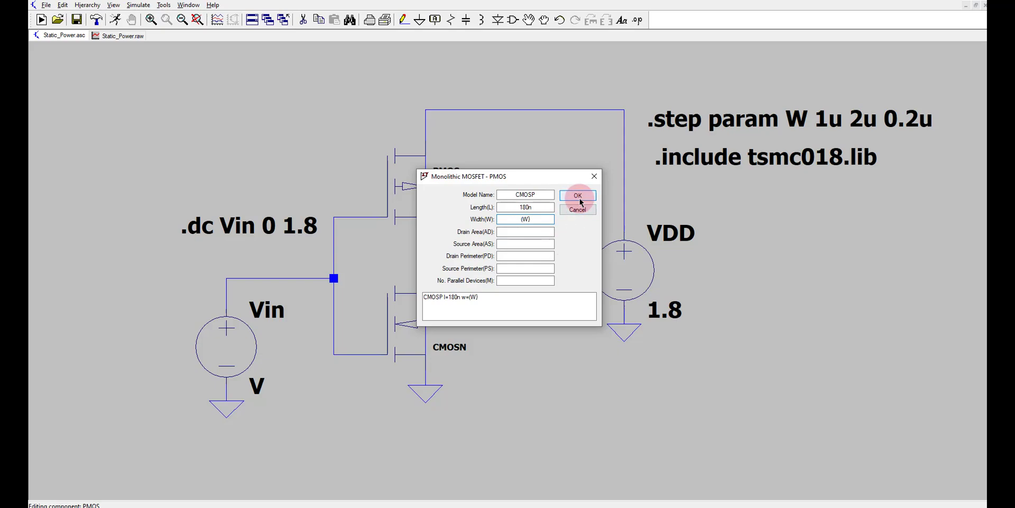
pyautogui.click(552, 216)
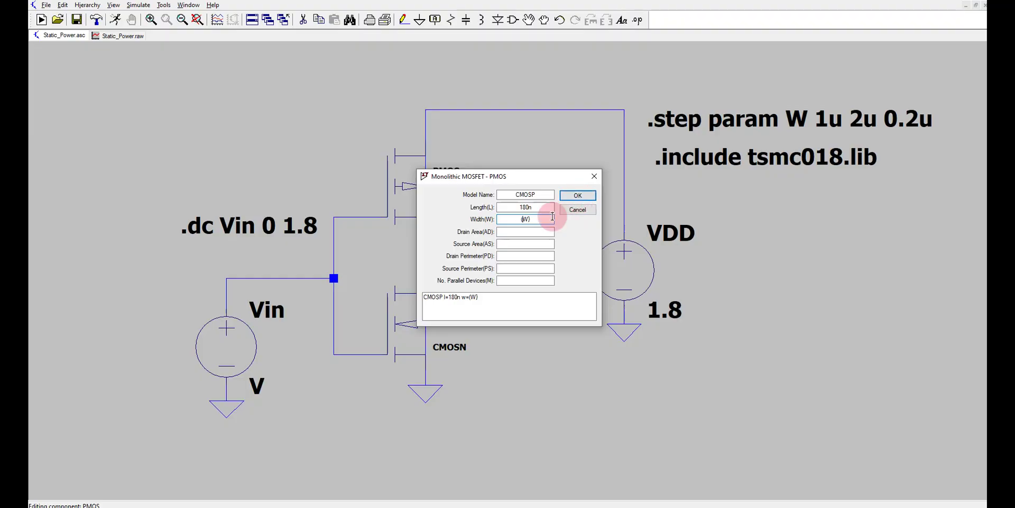
pyautogui.write('{')
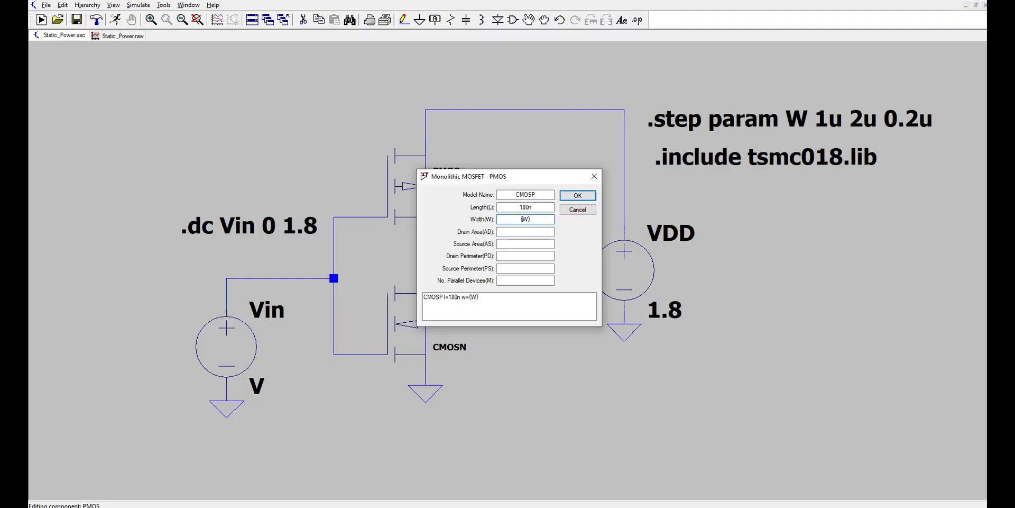
pyautogui.click(579, 199)
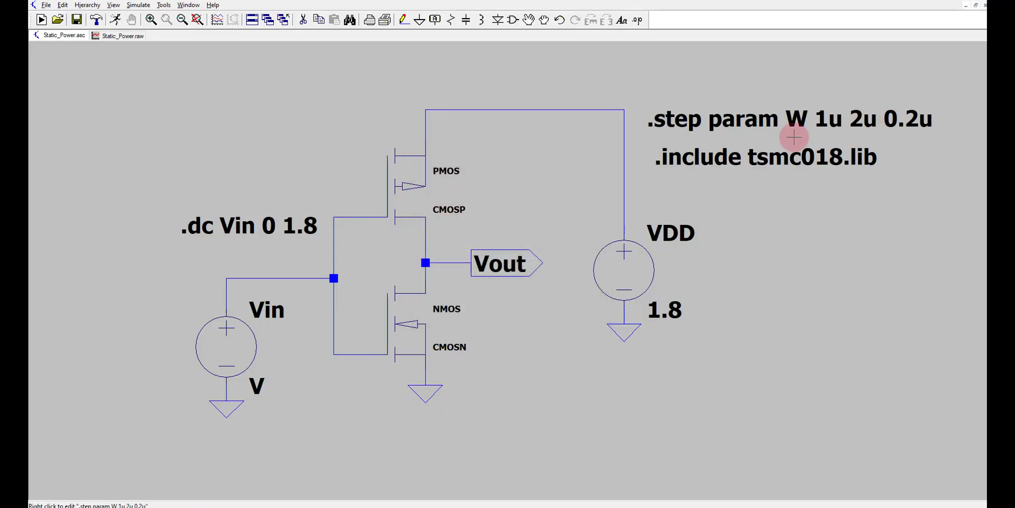
# - Change the increment of the .step param W directive to 0.1u
pyautogui.rightClick(802, 121)
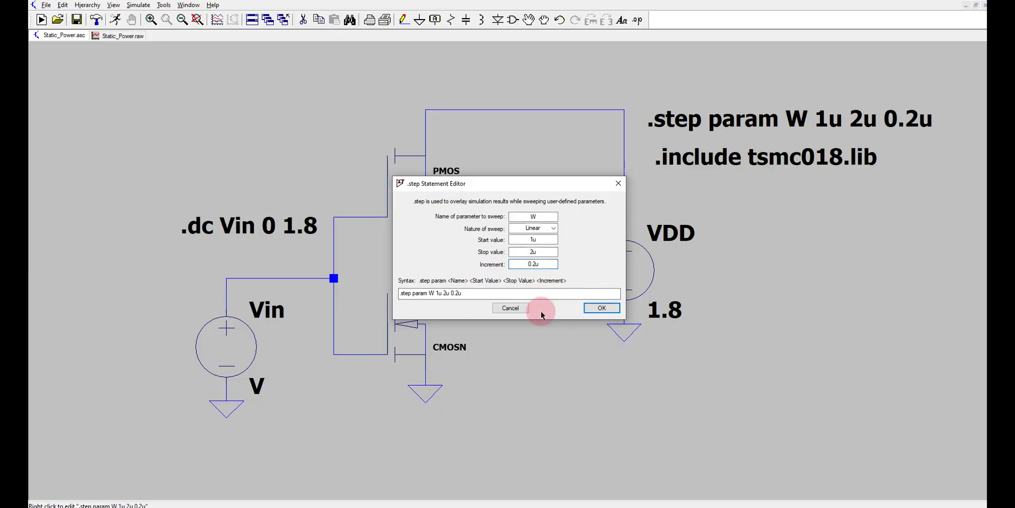
pyautogui.press('BackSpace')
pyautogui.write('1')
pyautogui.click(604, 309)
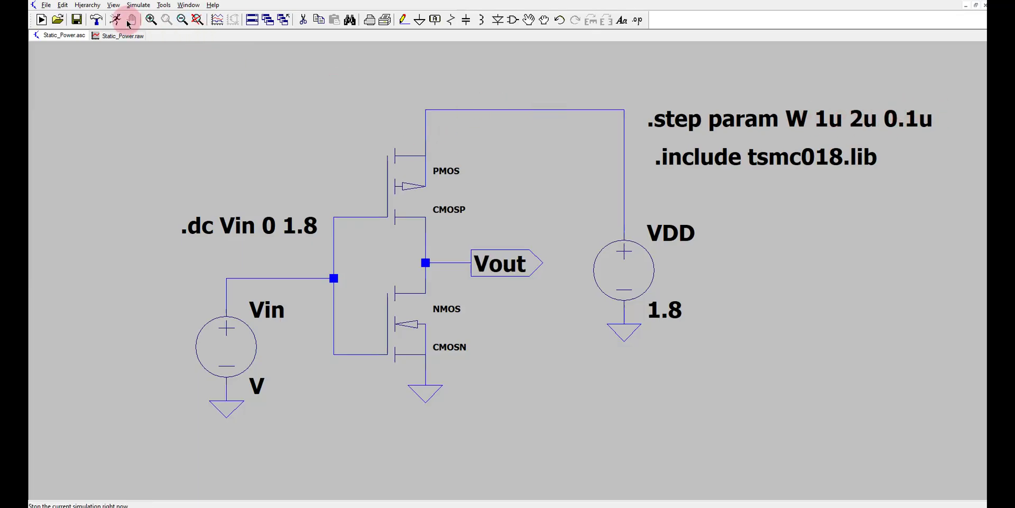
# - Run the DC sweep with the stepped PMOS width, view the Vout curves in the maximized waveform window, and return to the schematic
pyautogui.click(117, 20)
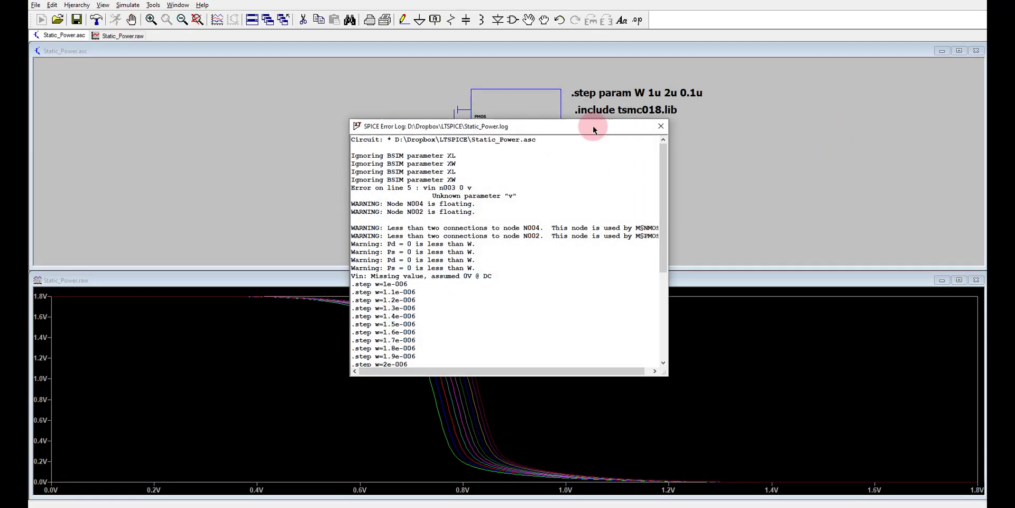
pyautogui.click(660, 125)
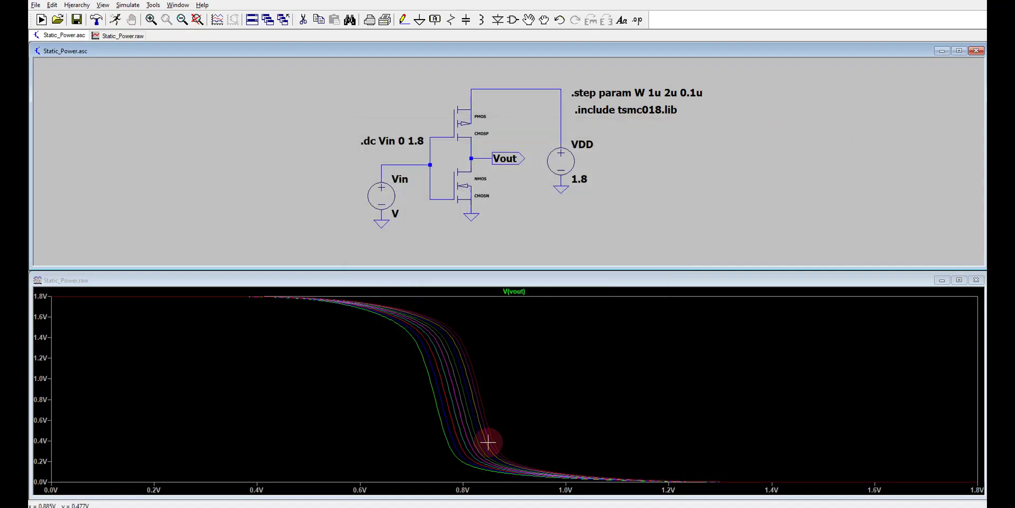
pyautogui.click(960, 280)
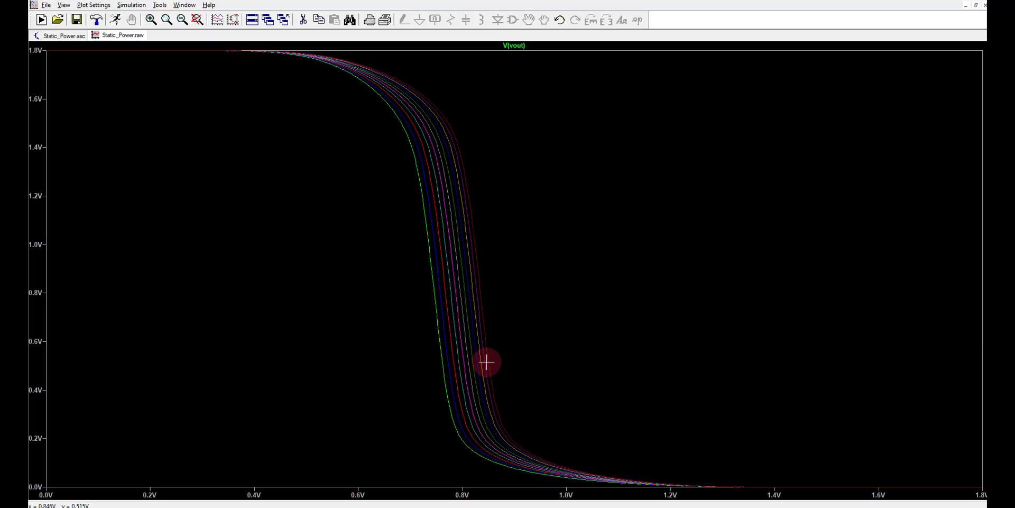
pyautogui.click(69, 36)
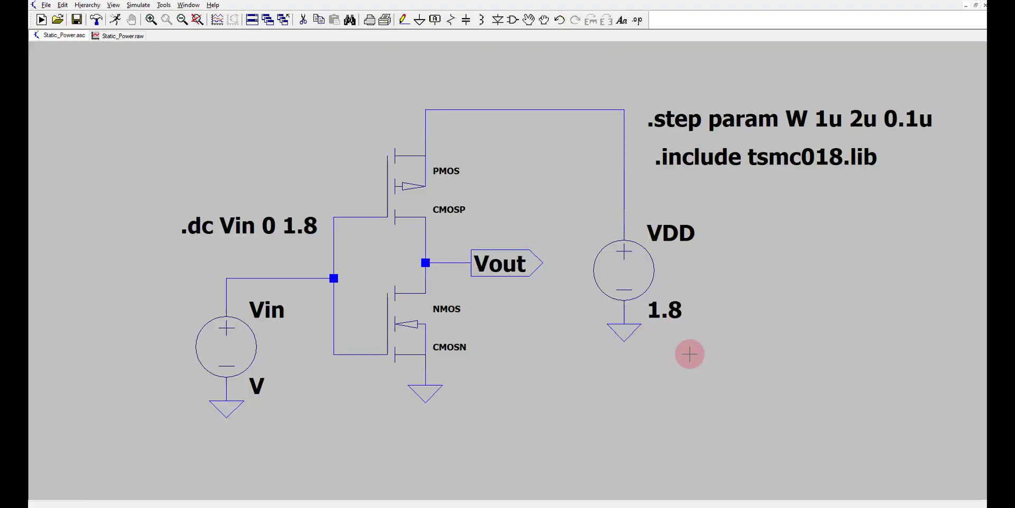